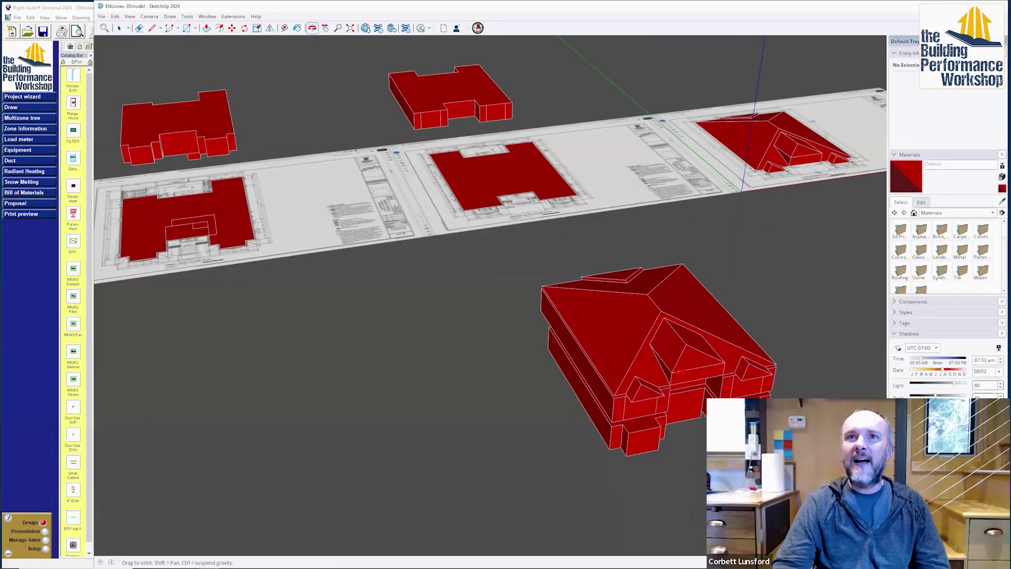
Orbit the SketchUp model around and back toward the plan sheets.
{"action": "left_click_drag", "start_coordinate": [524, 382], "coordinate": [442, 384]}
{"action": "key", "text": "space"}
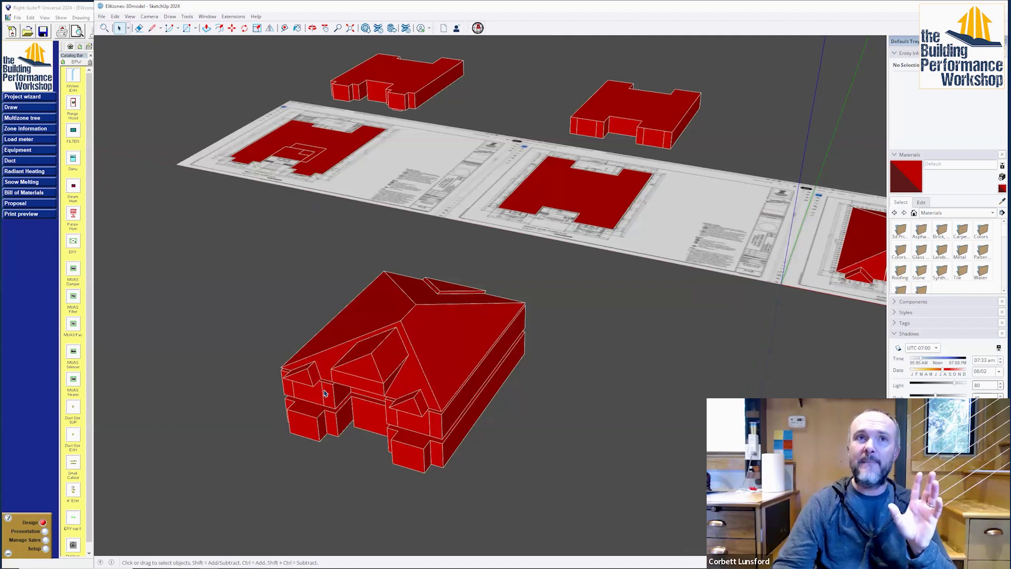
{"action": "left_click_drag", "start_coordinate": [320, 394], "coordinate": [750, 390]}
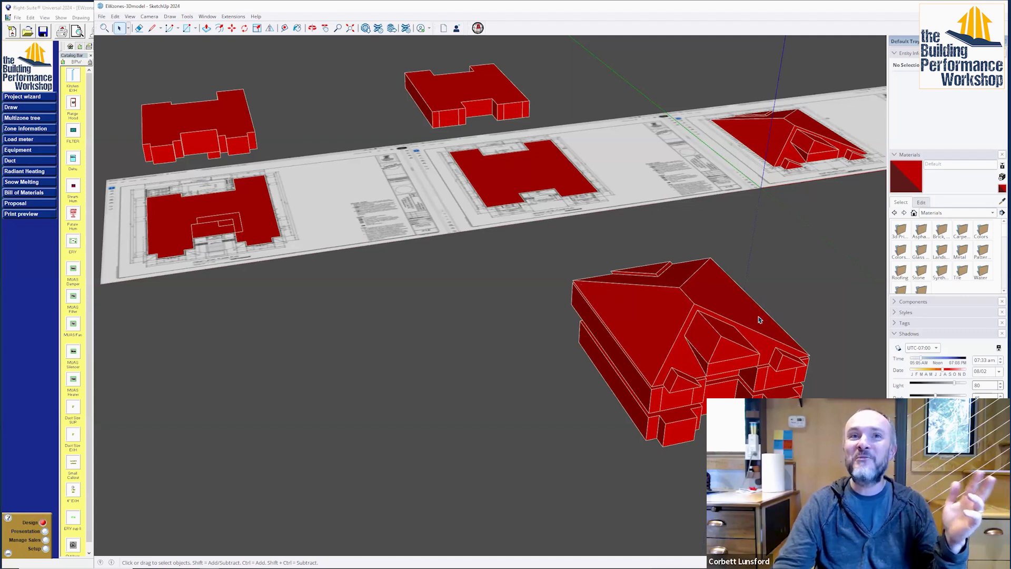
Turn shadows on at 4:39 PM late afternoon and bring the Right-Suite floor plan forward.
{"action": "left_click", "coordinate": [900, 348]}
{"action": "mouse_move", "coordinate": [921, 357]}
{"action": "left_mouse_down"}
{"action": "mouse_move", "coordinate": [957, 362]}
{"action": "mouse_move", "coordinate": [922, 360]}
{"action": "left_mouse_up"}
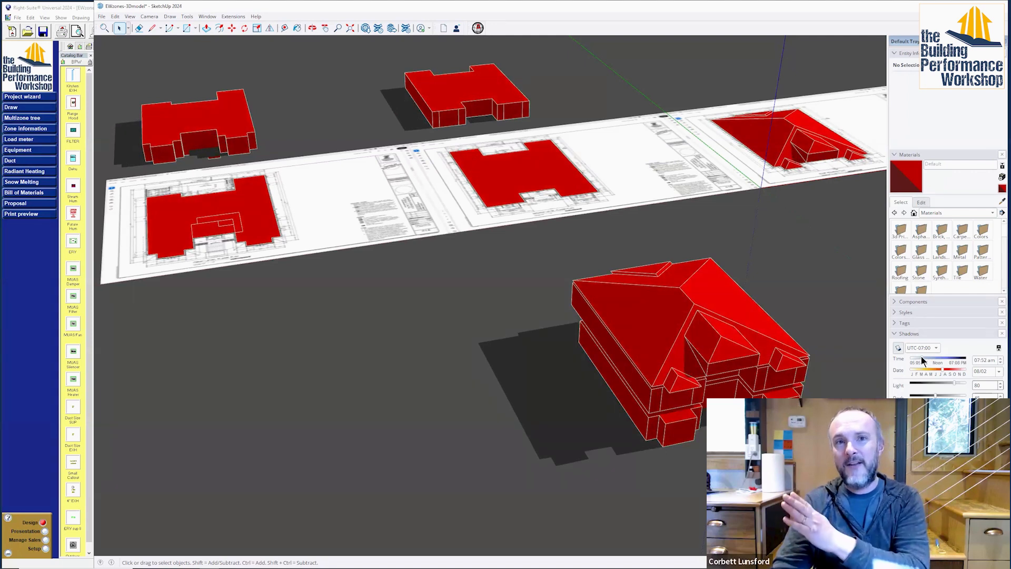
{"action": "left_click_drag", "start_coordinate": [922, 357], "coordinate": [955, 359]}
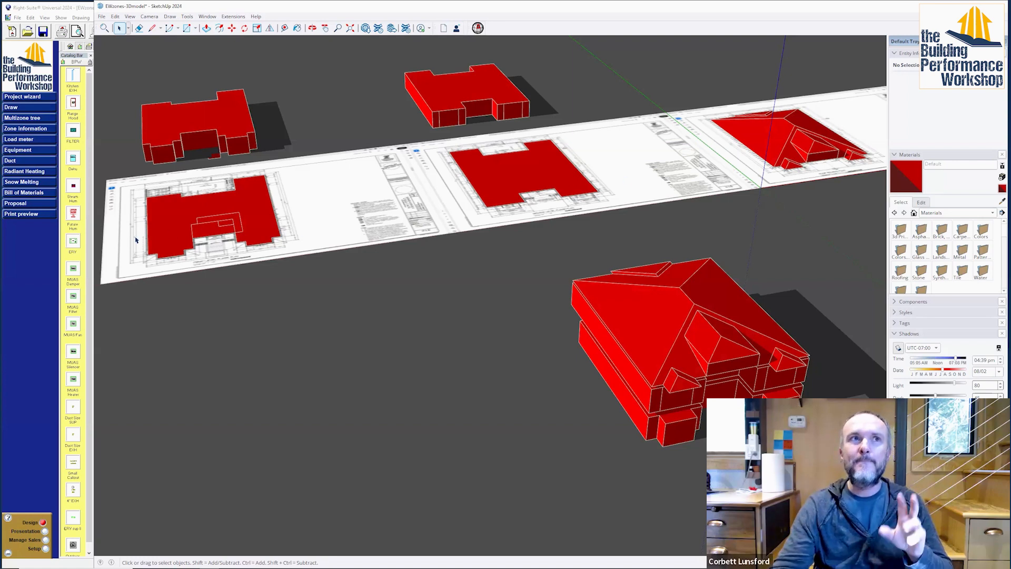
{"action": "left_click", "coordinate": [37, 308]}
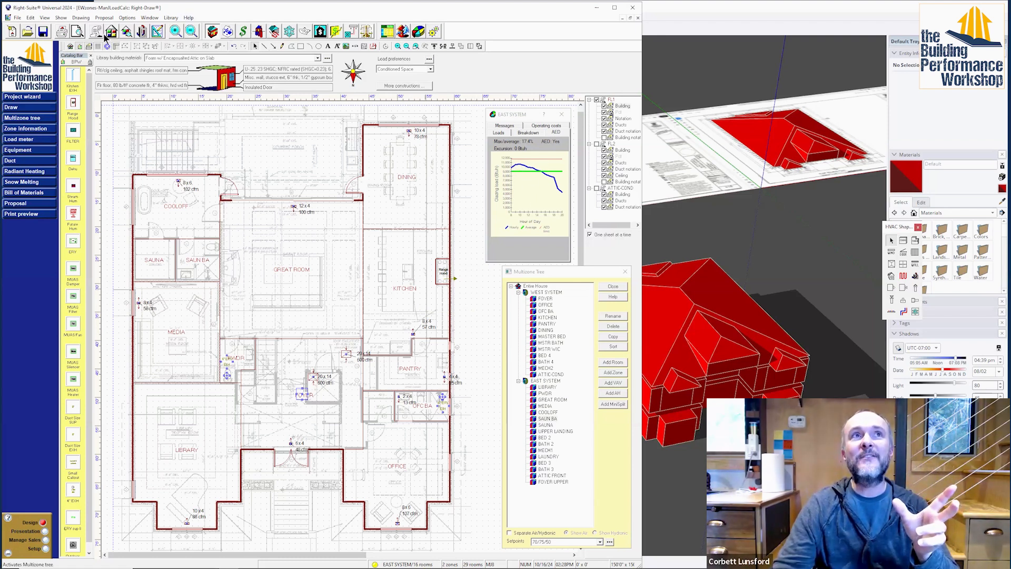
Shade zones by system colour and review the second floor and attic before returning to the first floor.
{"action": "left_click", "coordinate": [71, 49]}
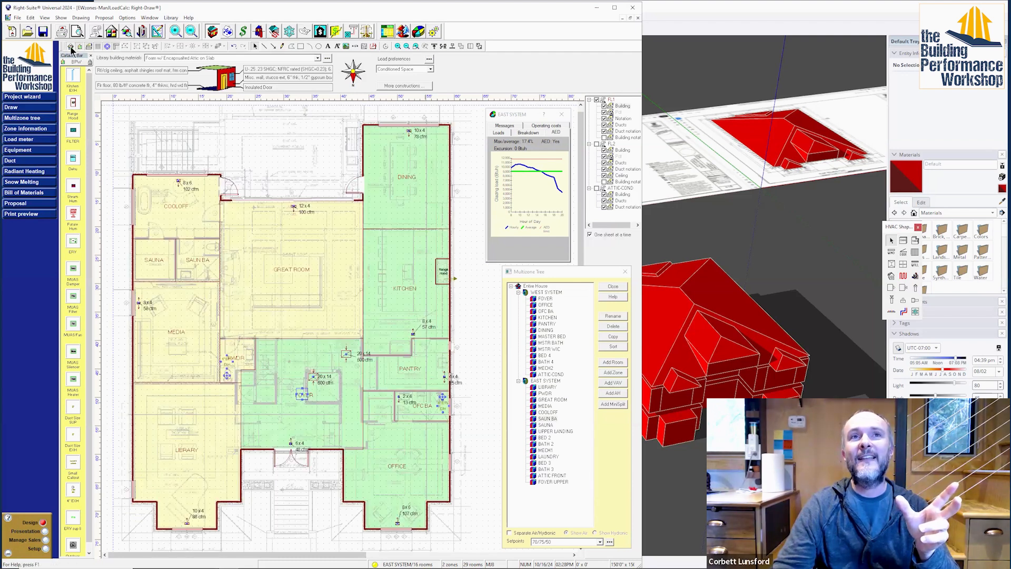
{"action": "left_click", "coordinate": [599, 147]}
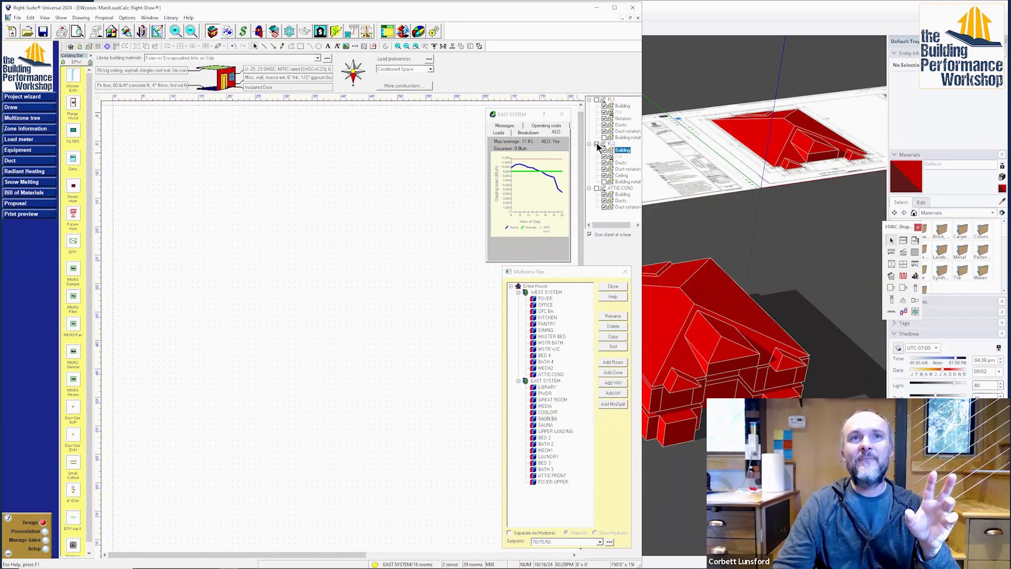
{"action": "left_click", "coordinate": [598, 192]}
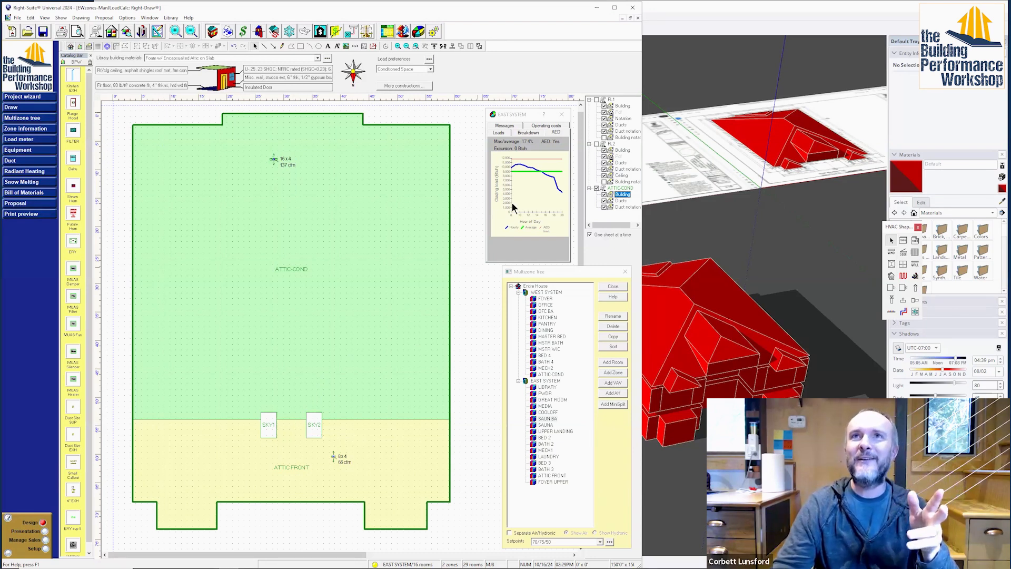
{"action": "left_click", "coordinate": [600, 149]}
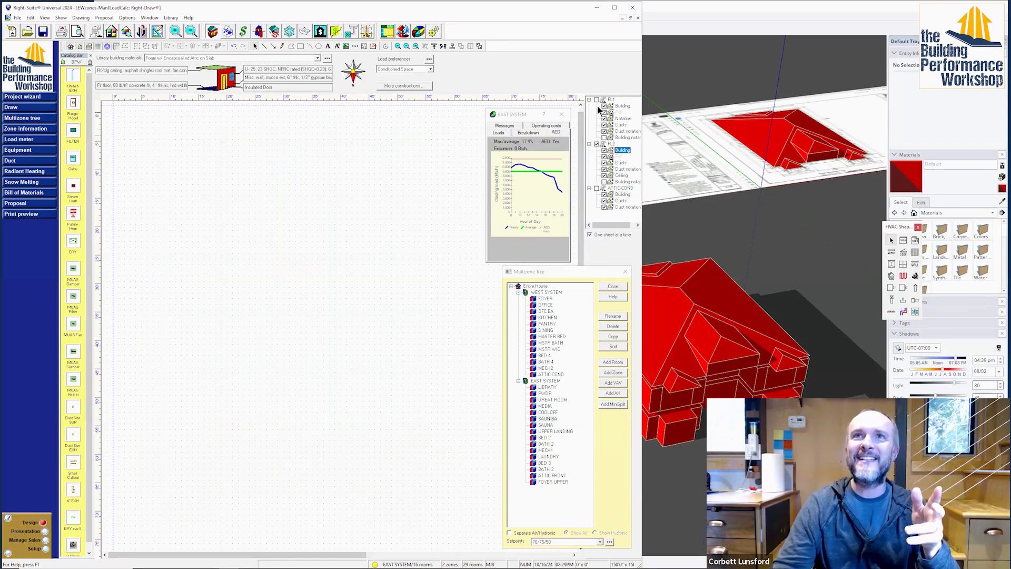
{"action": "left_click", "coordinate": [601, 105]}
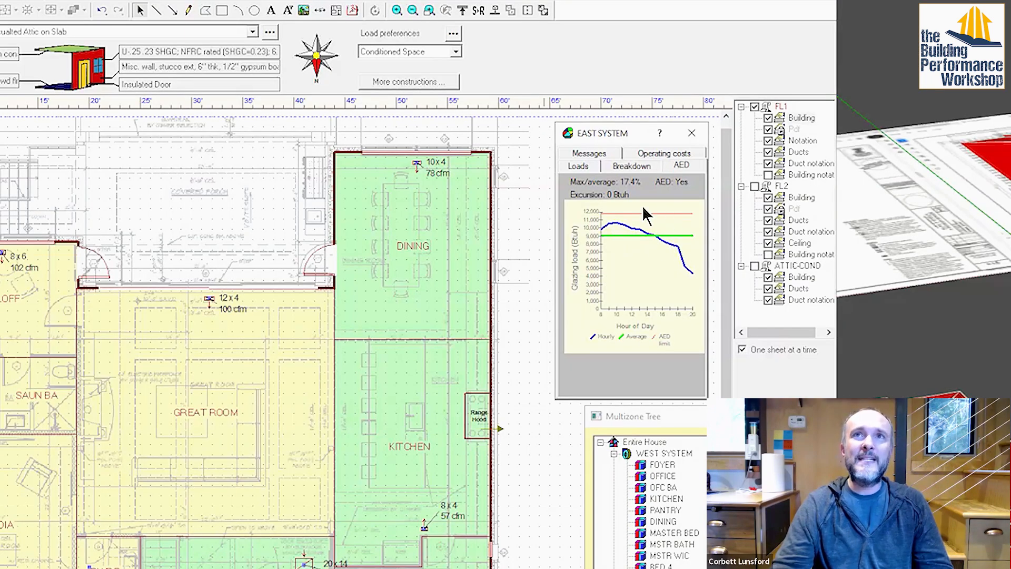
{"action": "left_click", "coordinate": [654, 546]}
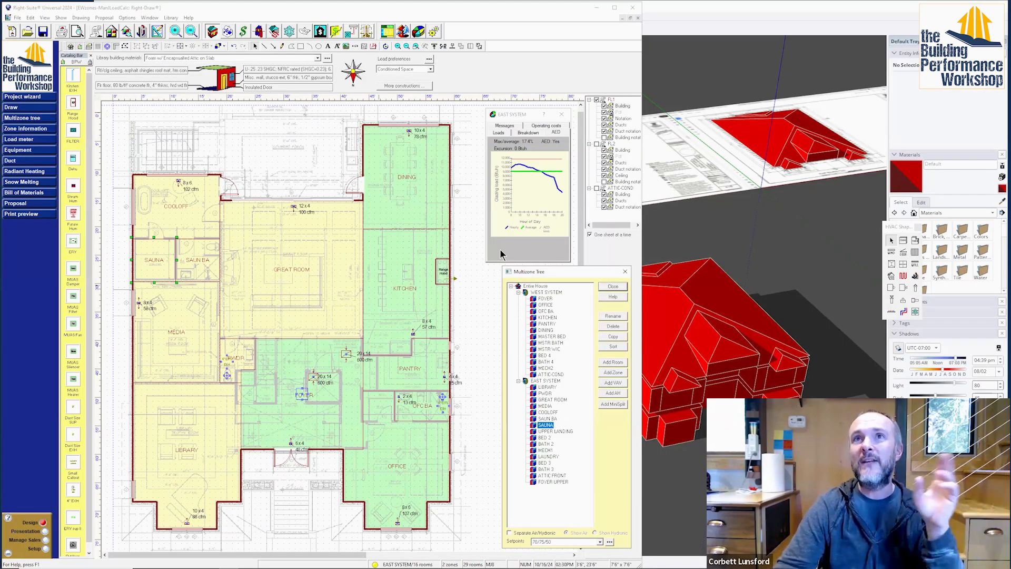
Show the second floor with East System loads: 9974 Btuh heating, 12664 sensible, 2942 latent.
{"action": "left_click", "coordinate": [622, 149]}
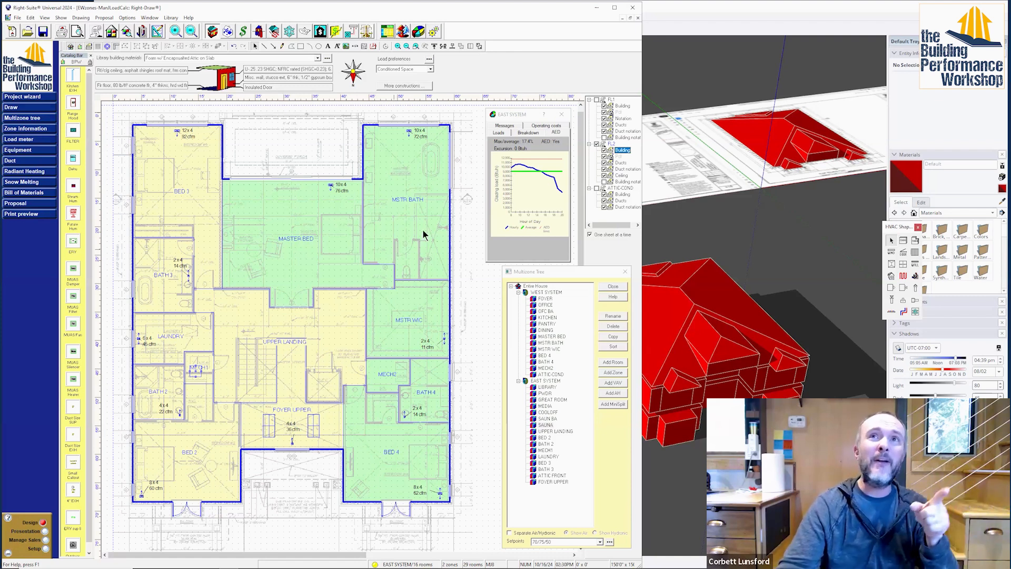
{"action": "left_click", "coordinate": [503, 133]}
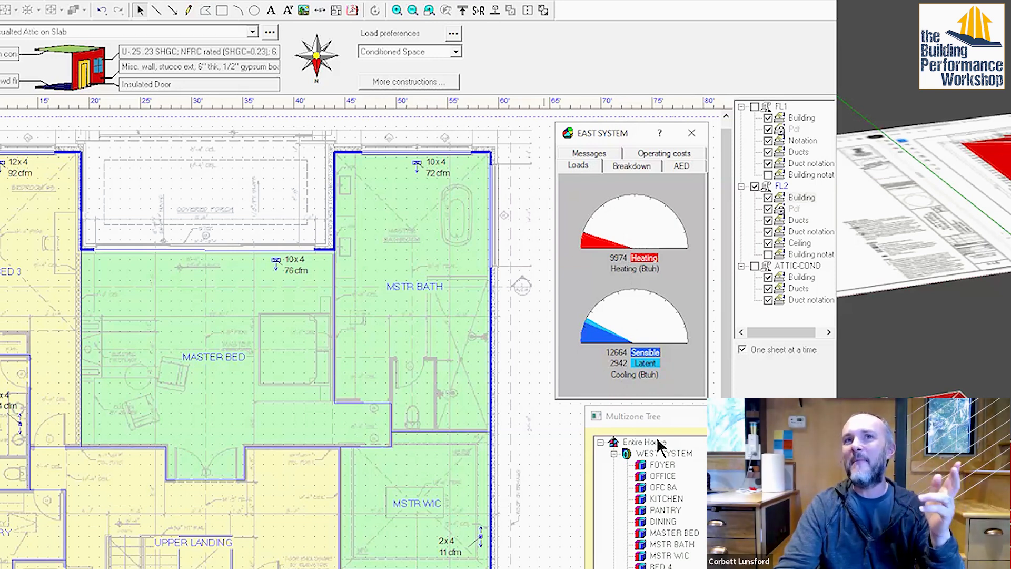
Select MSTR WIC to show West System loads: 11479 Btuh heating, 13805 sensible, 4225 latent.
{"action": "left_click", "coordinate": [656, 556]}
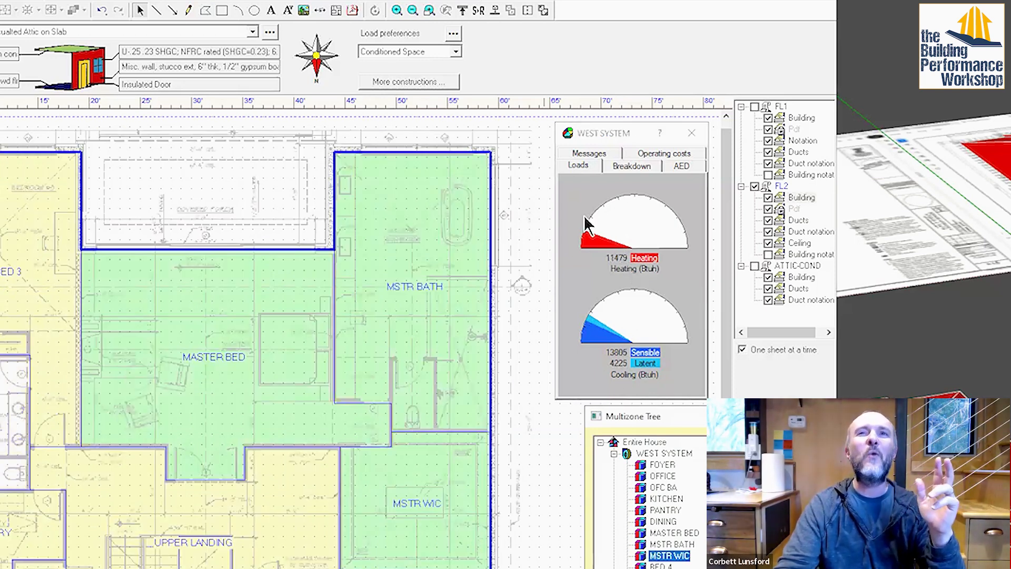